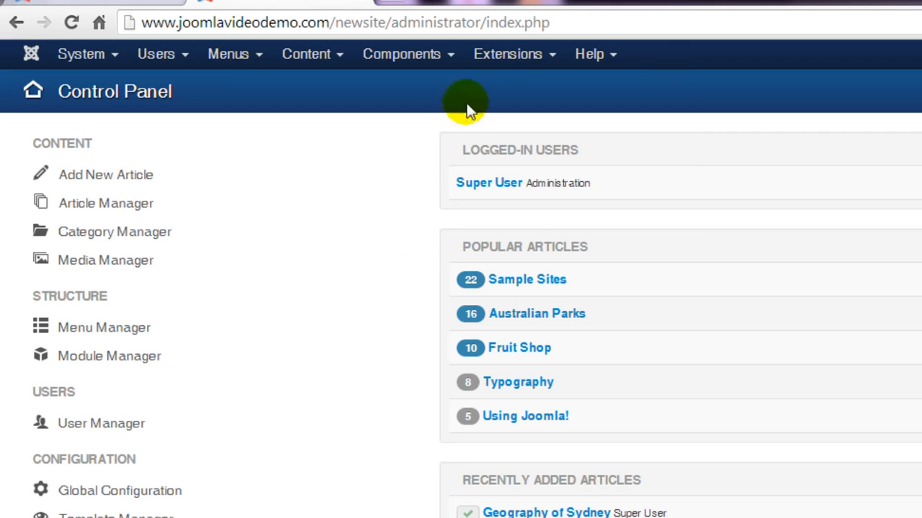
# Start a new site module of the Menu type from the Module Manager
pyautogui.click(513, 59)
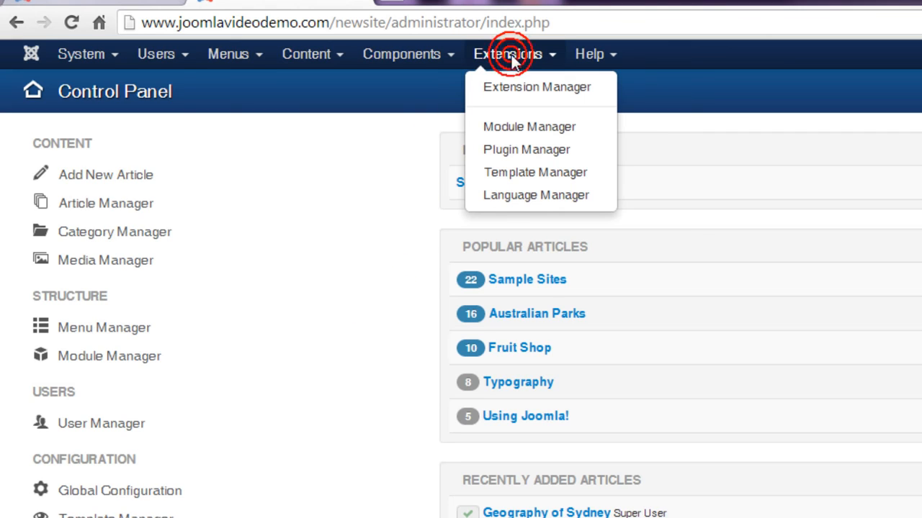
pyautogui.click(516, 129)
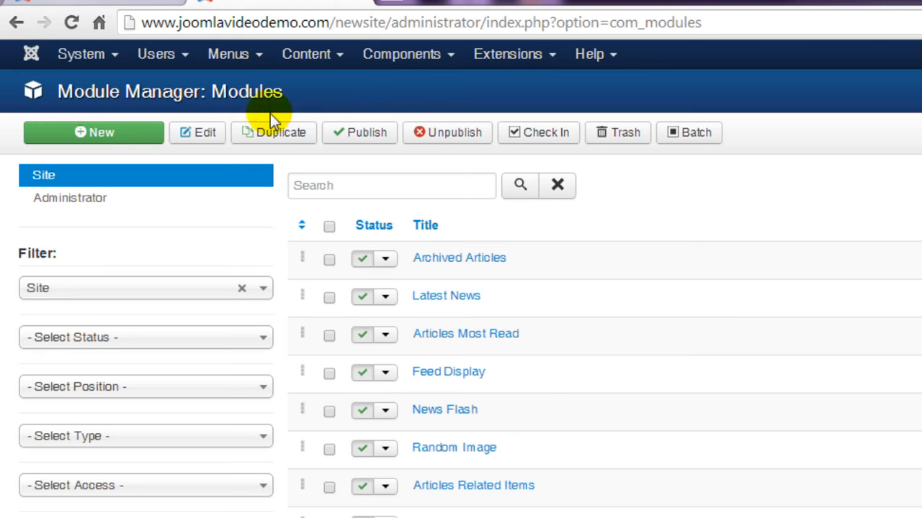
pyautogui.click(141, 136)
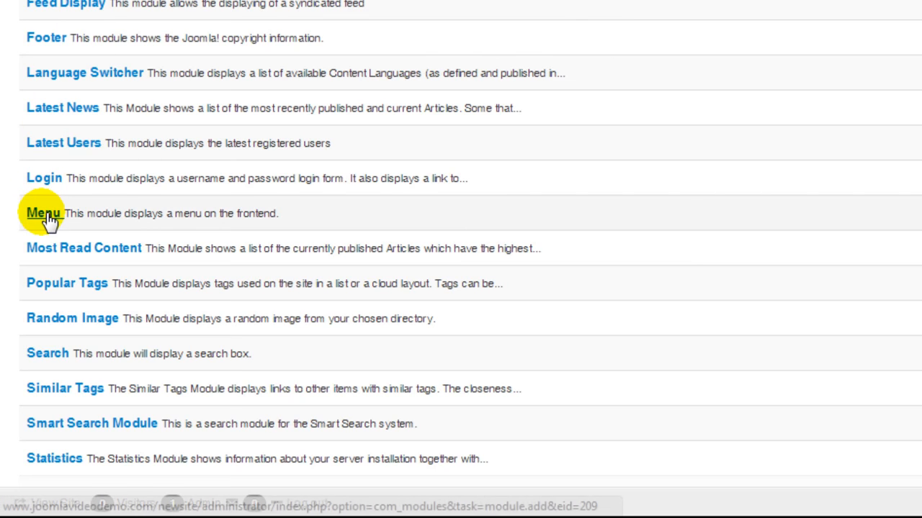
pyautogui.click(42, 214)
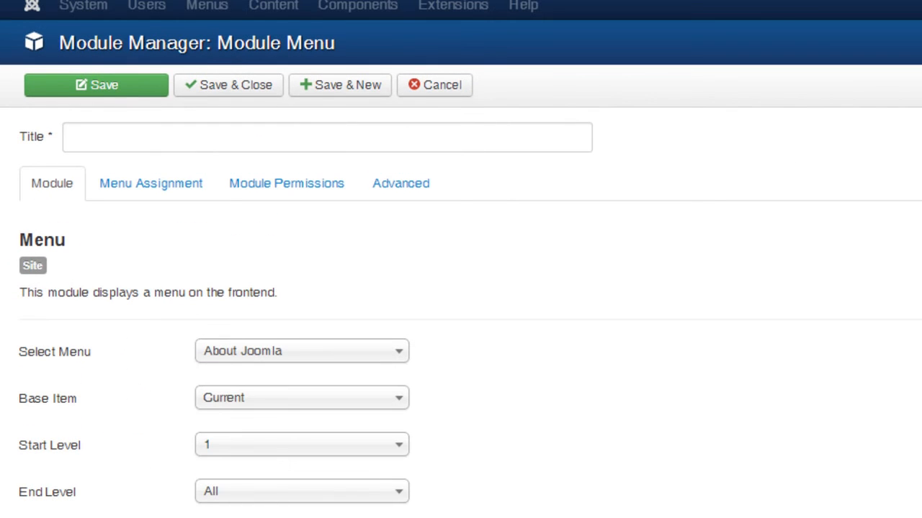
# Title the module "Articles" and choose Our Articles as the menu it displays
pyautogui.click(96, 149)
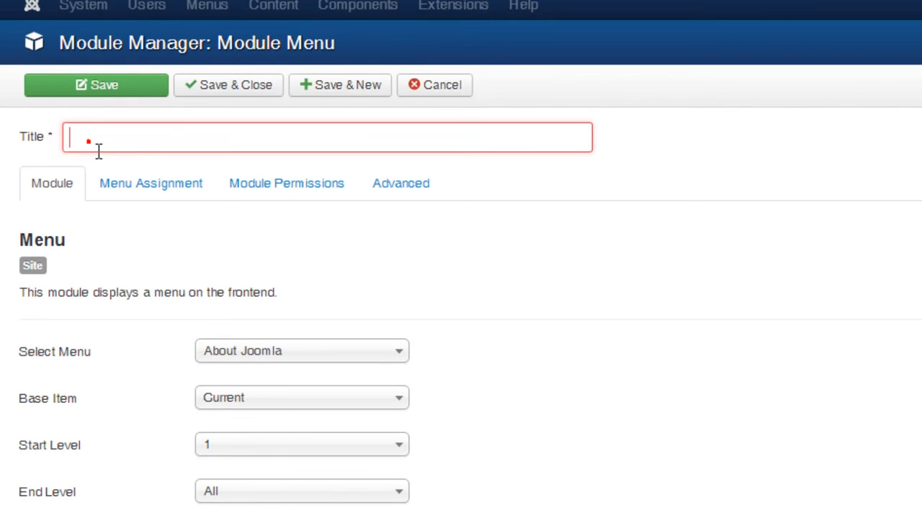
pyautogui.write('Articles')
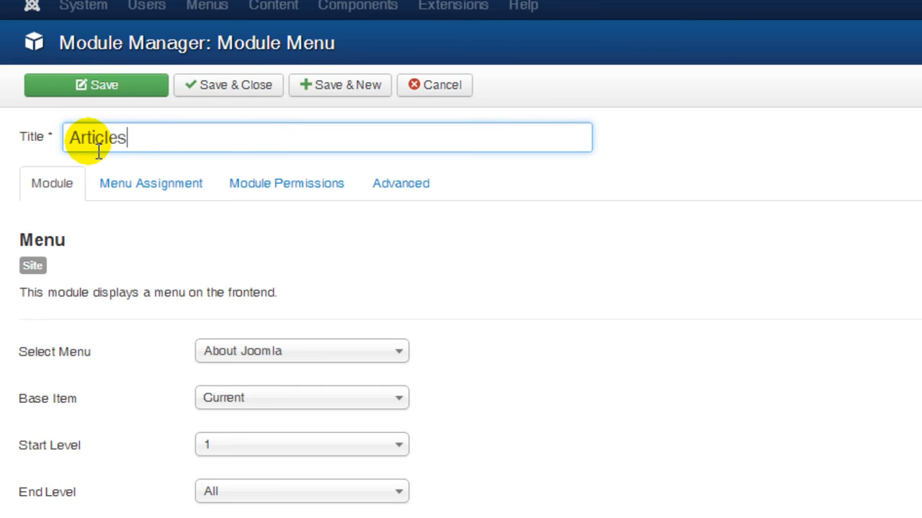
pyautogui.click(652, 150)
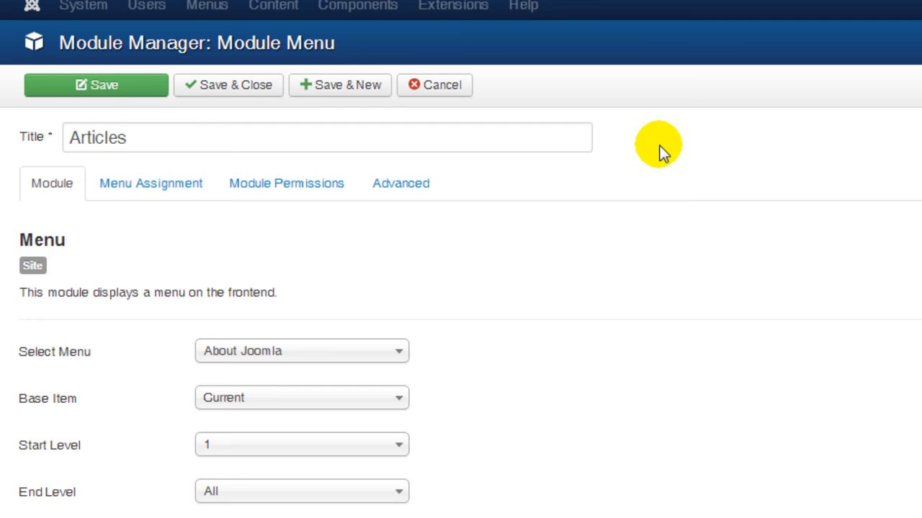
pyautogui.click(402, 353)
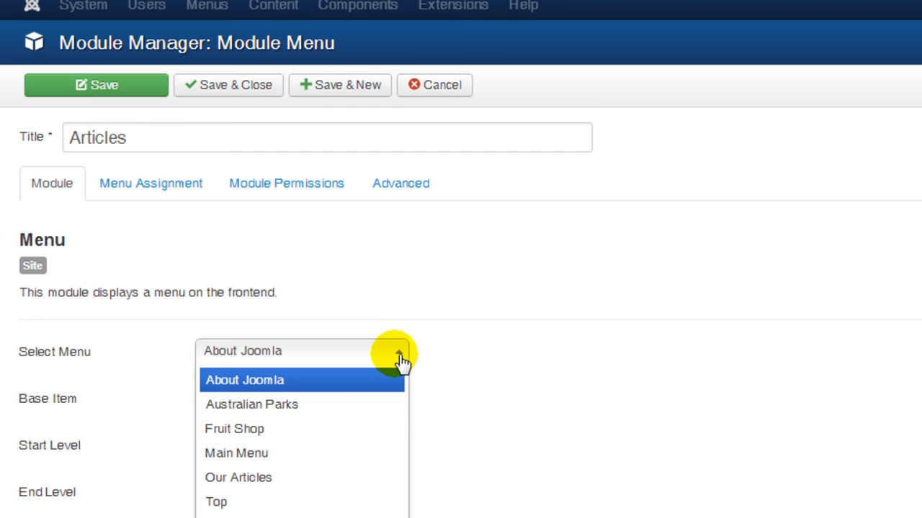
pyautogui.click(264, 479)
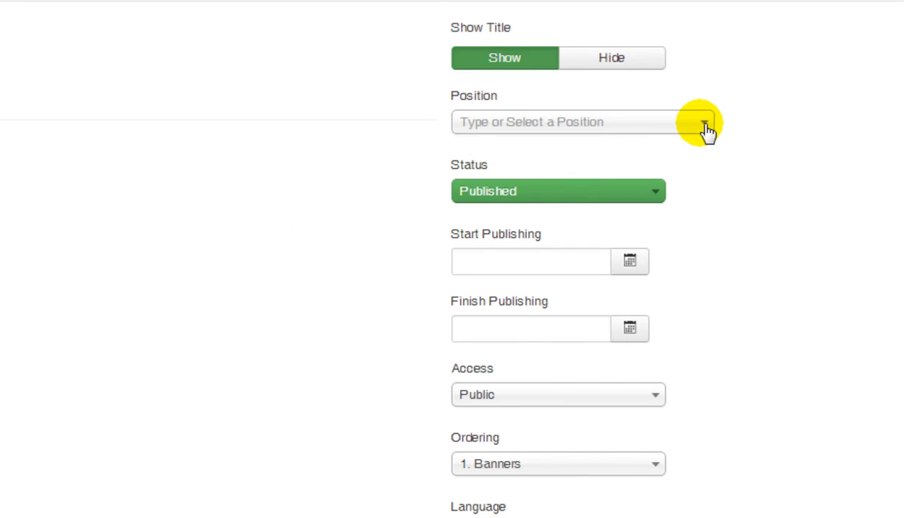
# Assign the module to the Right [position-7] position, then save and close it
pyautogui.click(704, 123)
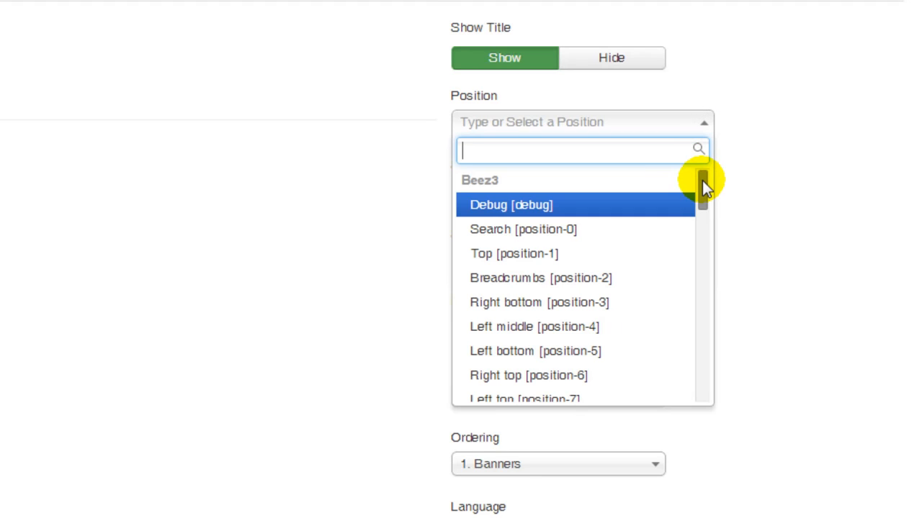
pyautogui.moveTo(702, 180); pyautogui.dragTo(697, 279)
pyautogui.click(551, 314)
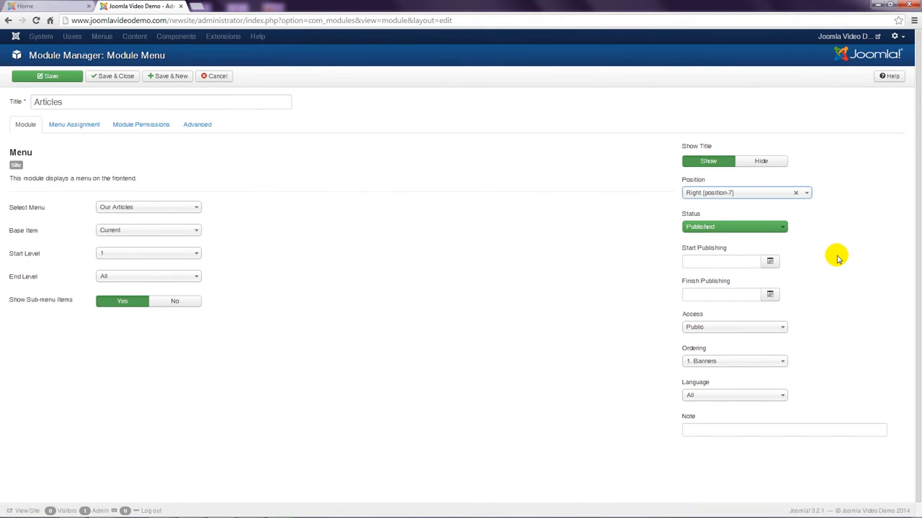
pyautogui.click(126, 78)
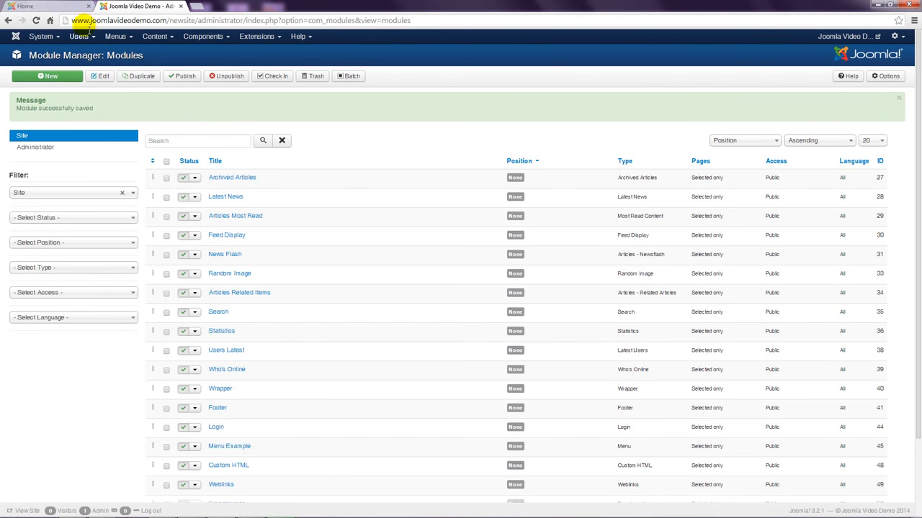
# Reload the public site to check the Articles module, and view the template position map modulemap3.jpg
pyautogui.click(57, 6)
pyautogui.click(36, 20)
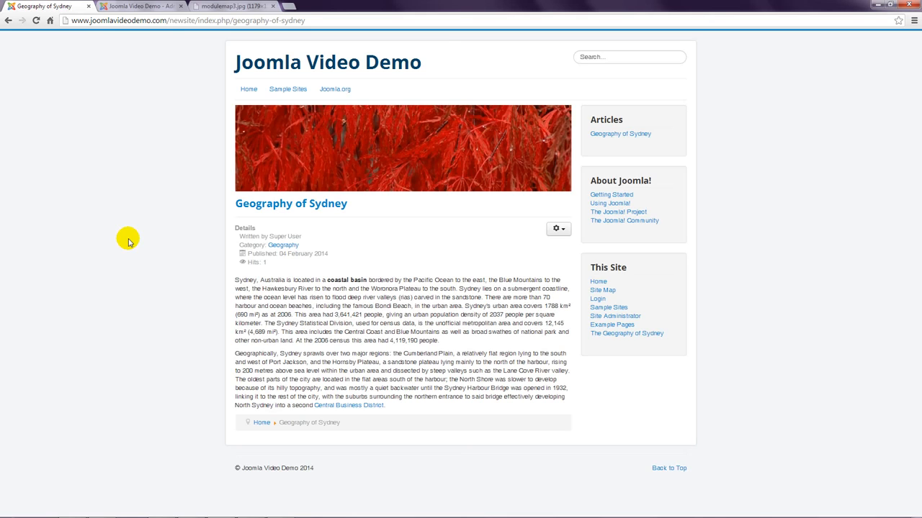
pyautogui.click(239, 6)
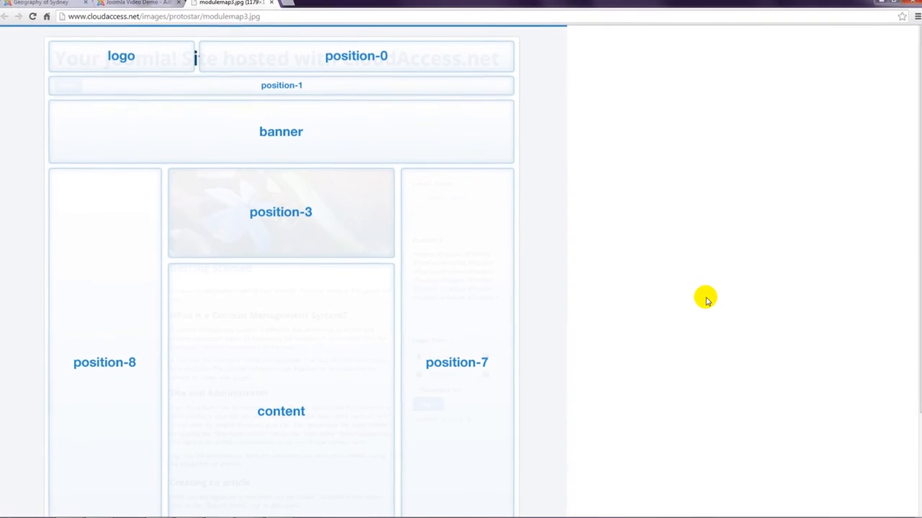
# Return to the Module Manager, search the modules for "articles" and open the Articles menu module
pyautogui.click(139, 4)
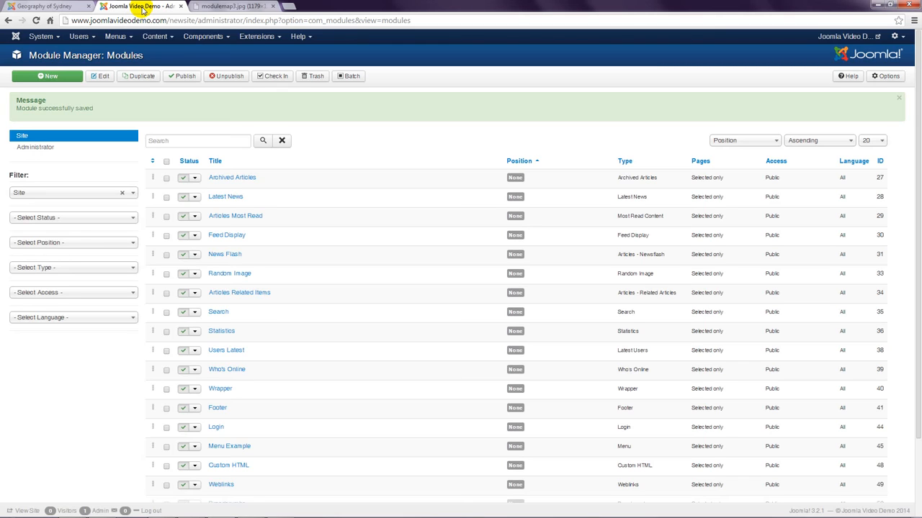
pyautogui.click(166, 143)
pyautogui.write('artic')
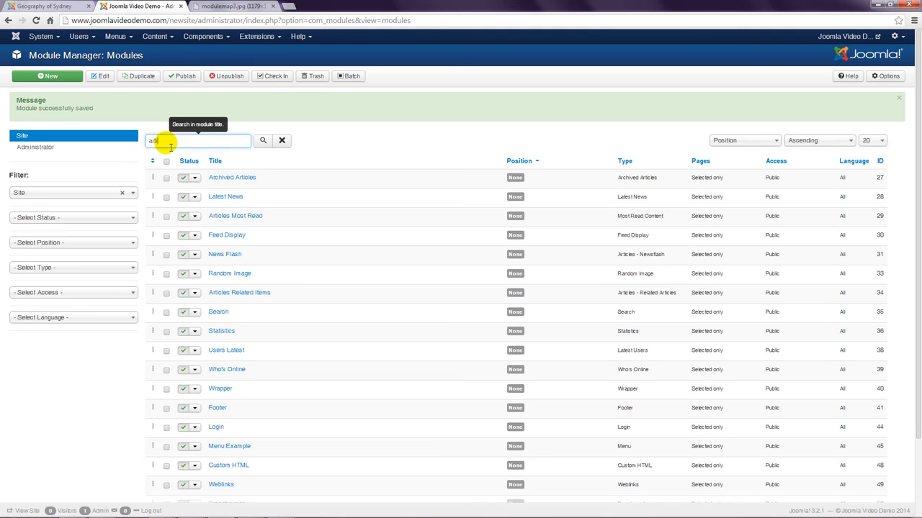
pyautogui.write('les')
pyautogui.press('Return')
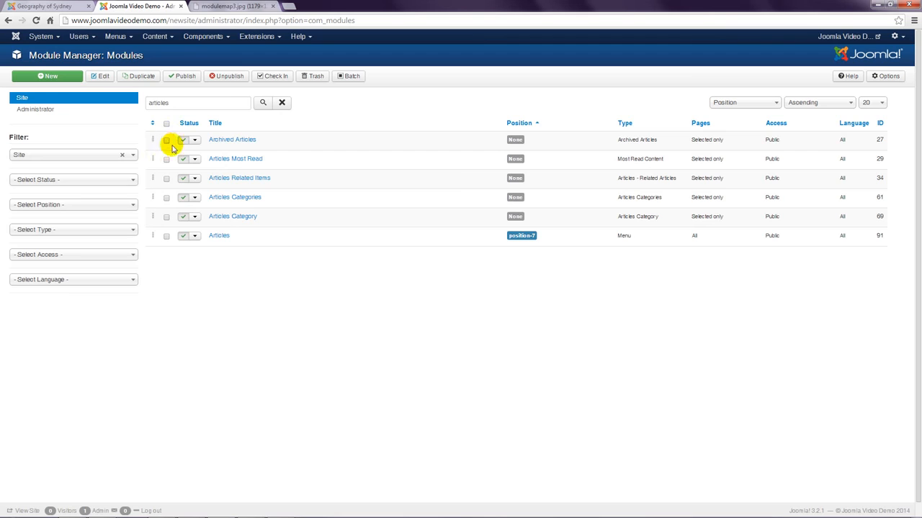
pyautogui.click(219, 236)
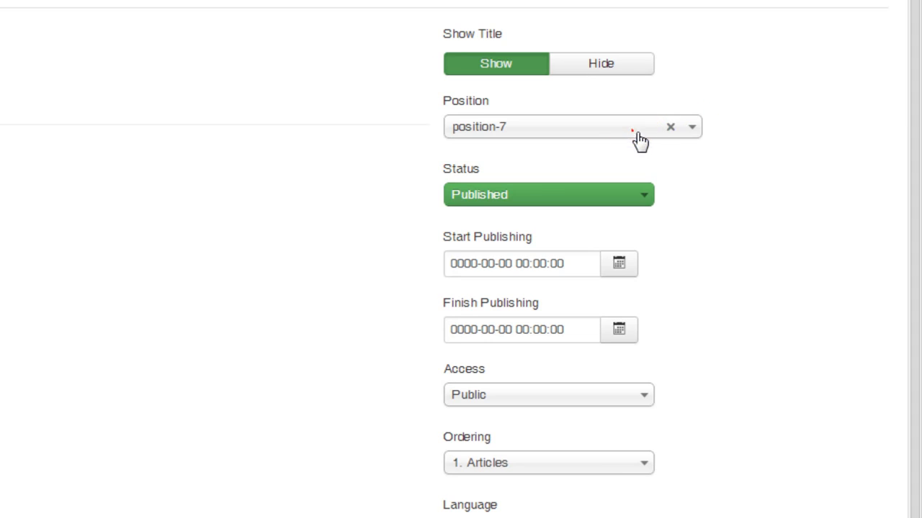
# Set the Articles module's position to Left [position-8], save it, and reload the public Geography of Sydney page
pyautogui.click(634, 130)
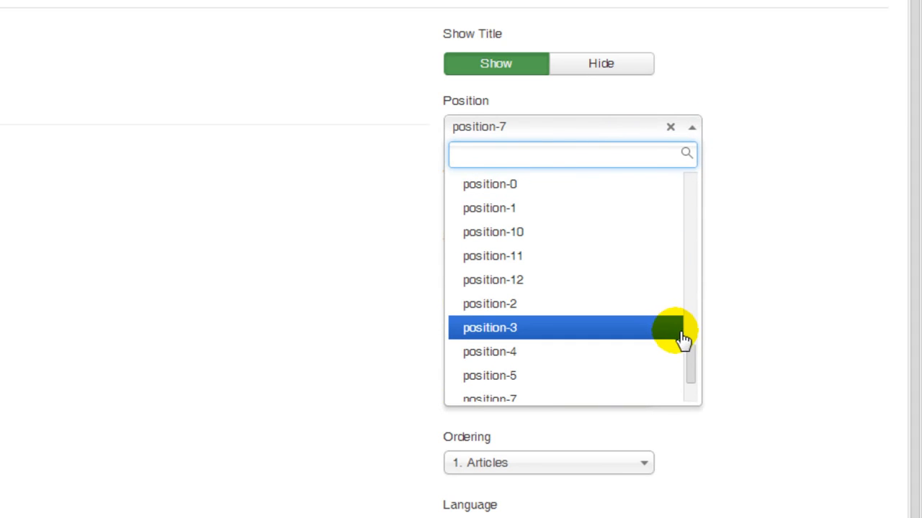
pyautogui.moveTo(691, 362); pyautogui.dragTo(695, 283)
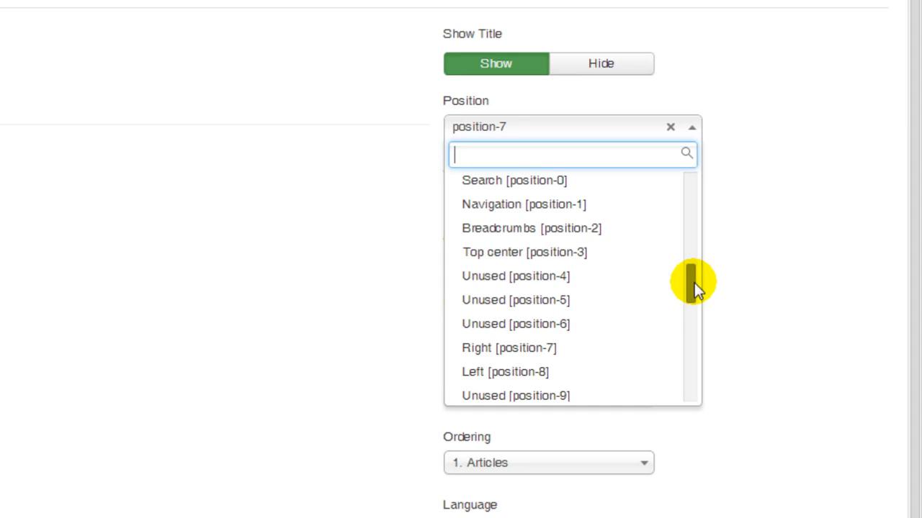
pyautogui.click(524, 374)
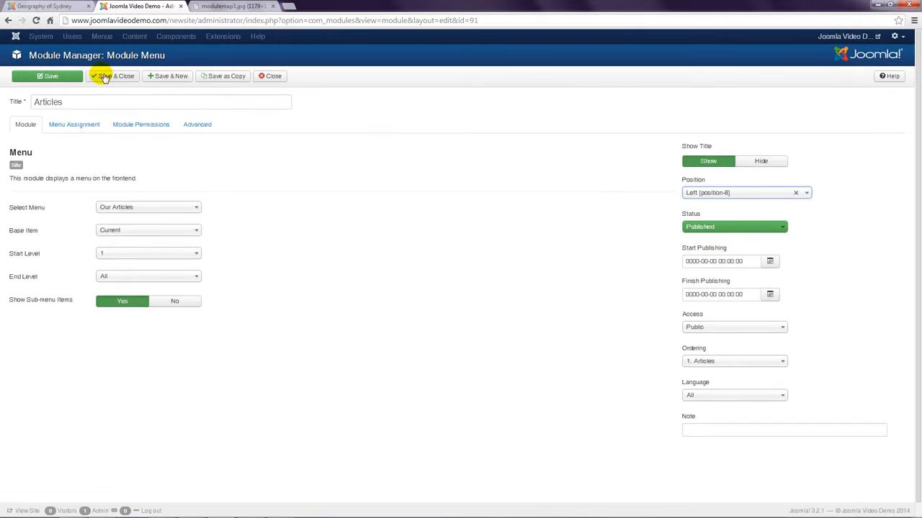
pyautogui.click(72, 79)
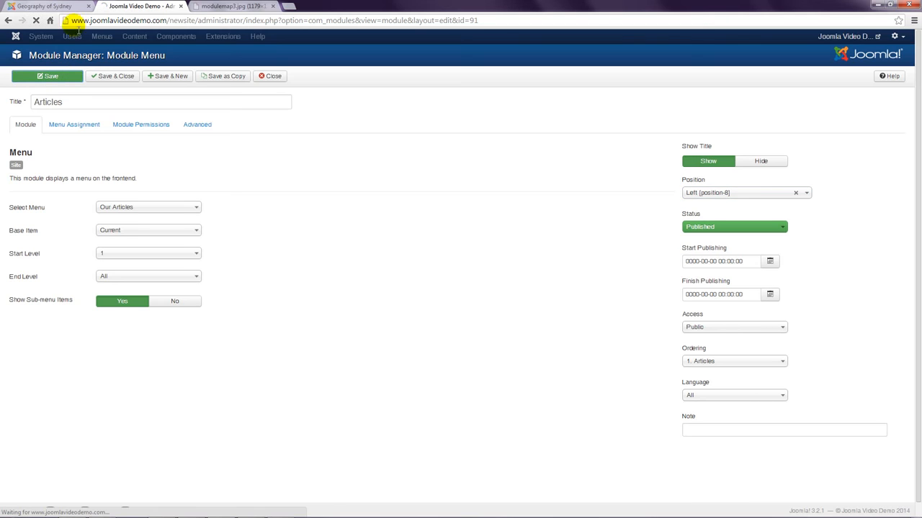
pyautogui.click(63, 6)
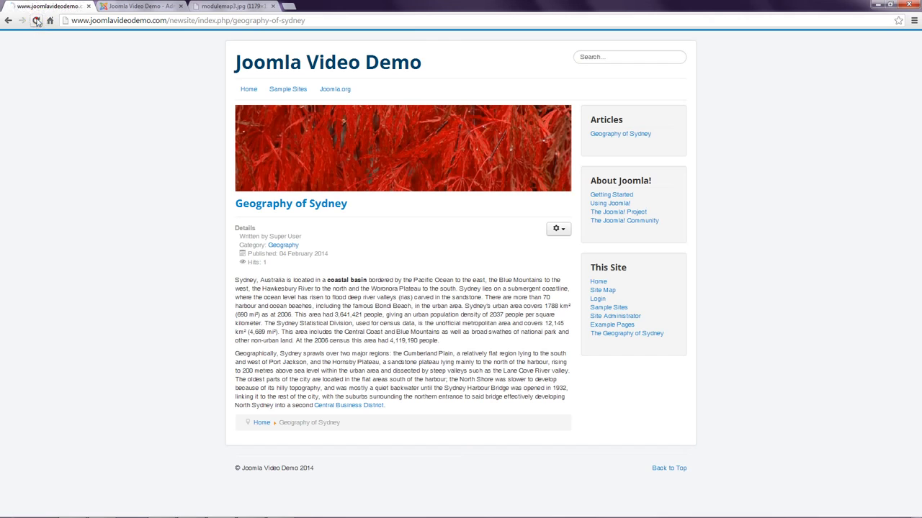
pyautogui.click(37, 20)
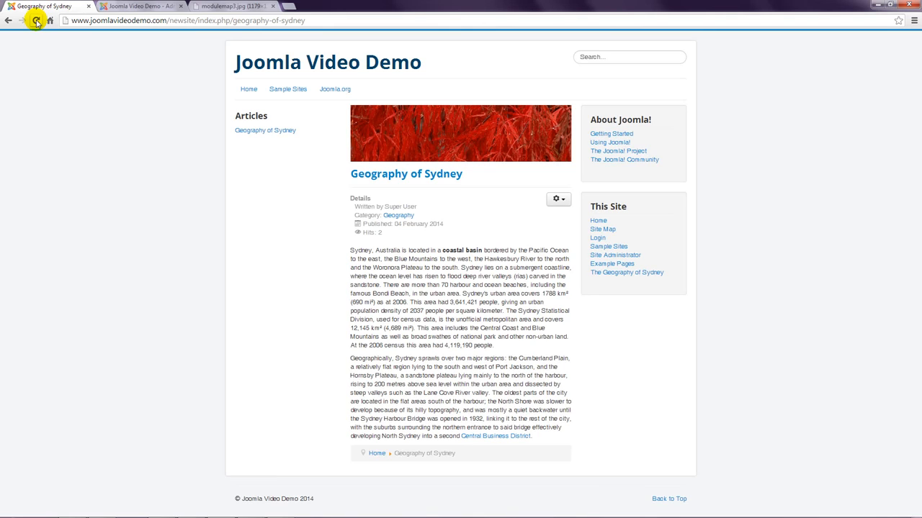
# Back in the Module Manager, start a new Custom HTML module and title it "Contact Us"
pyautogui.click(116, 7)
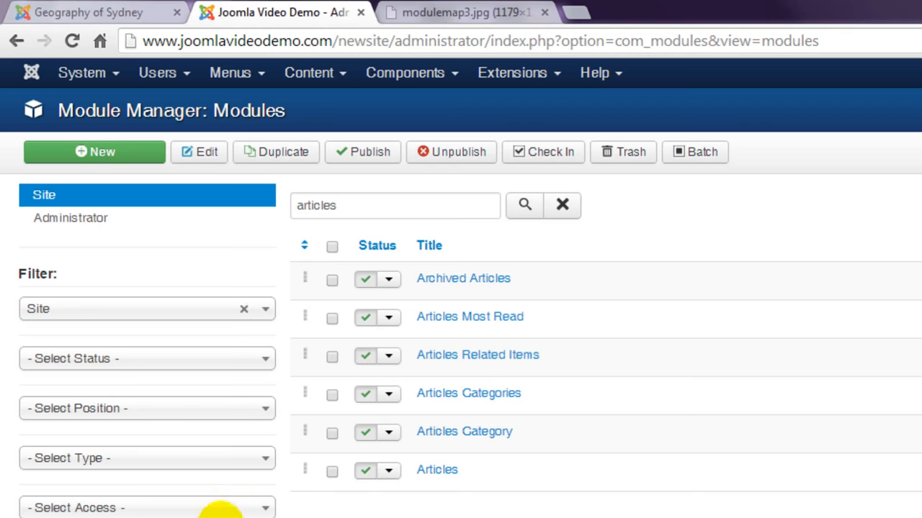
pyautogui.click(108, 154)
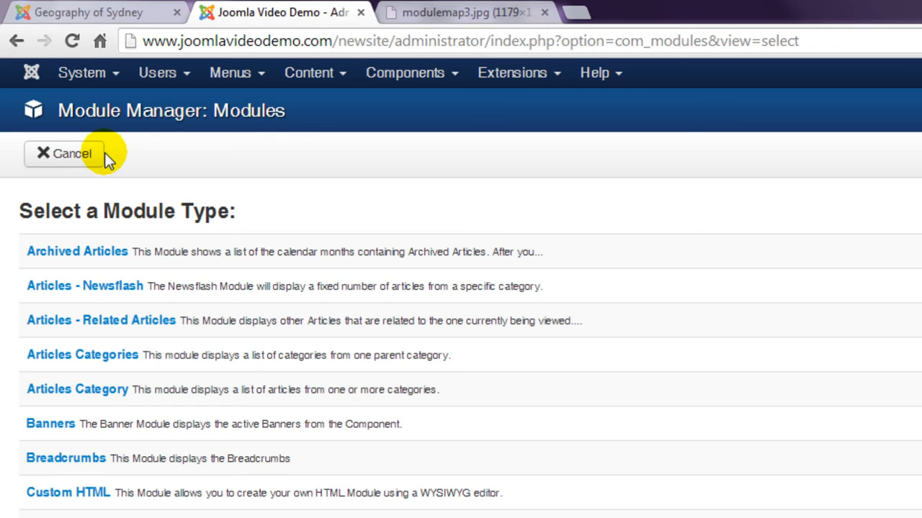
pyautogui.click(64, 496)
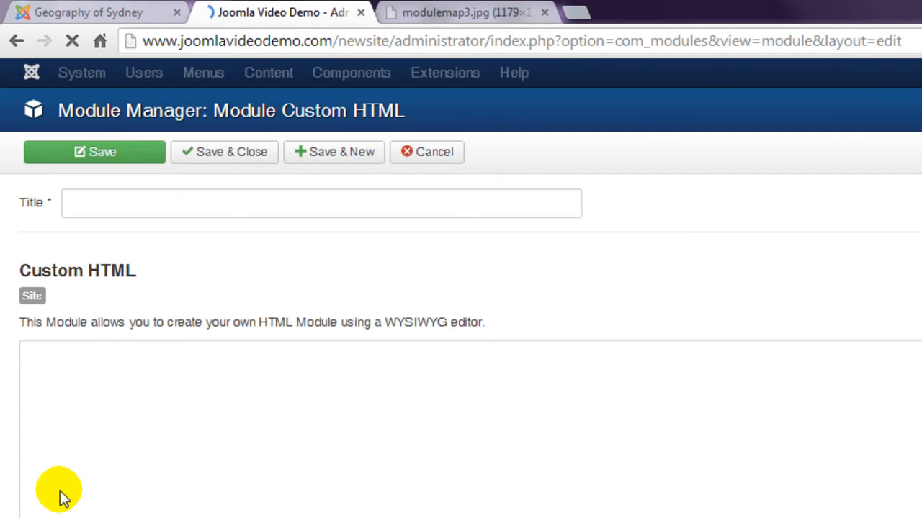
pyautogui.click(116, 205)
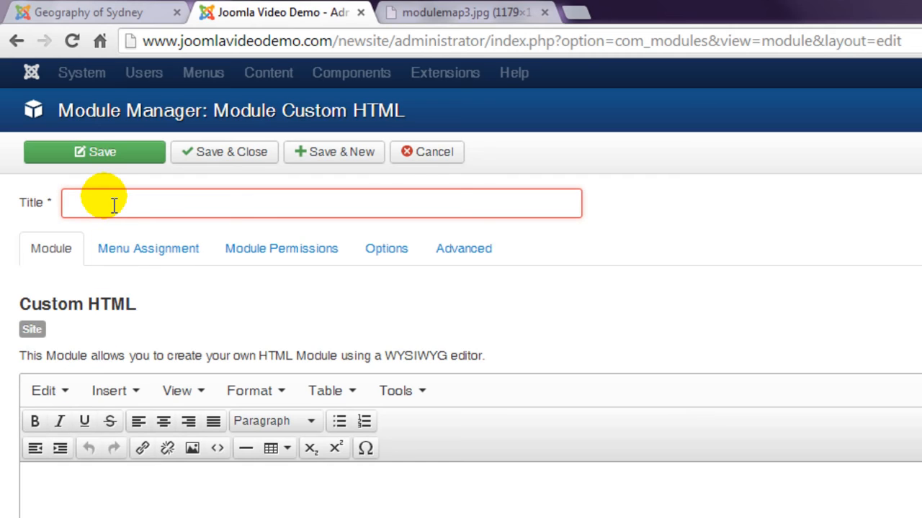
pyautogui.write('Contact')
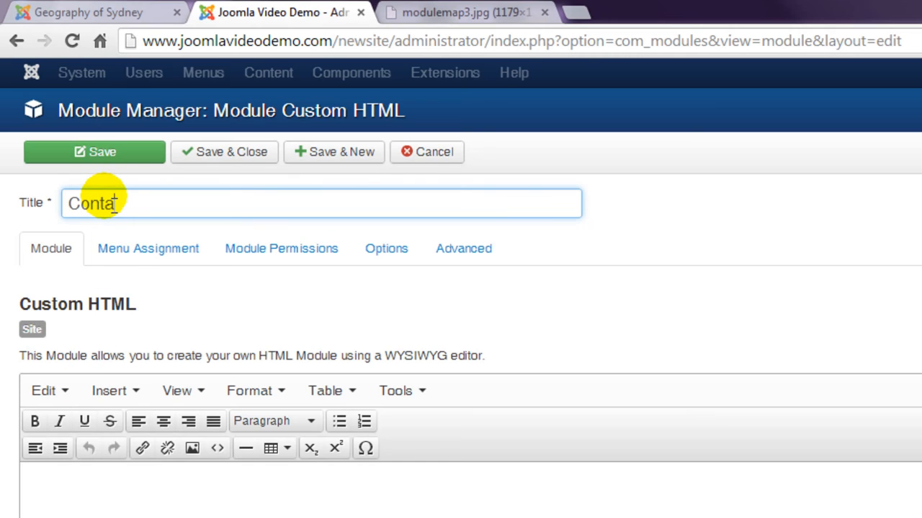
pyautogui.write(' Us')
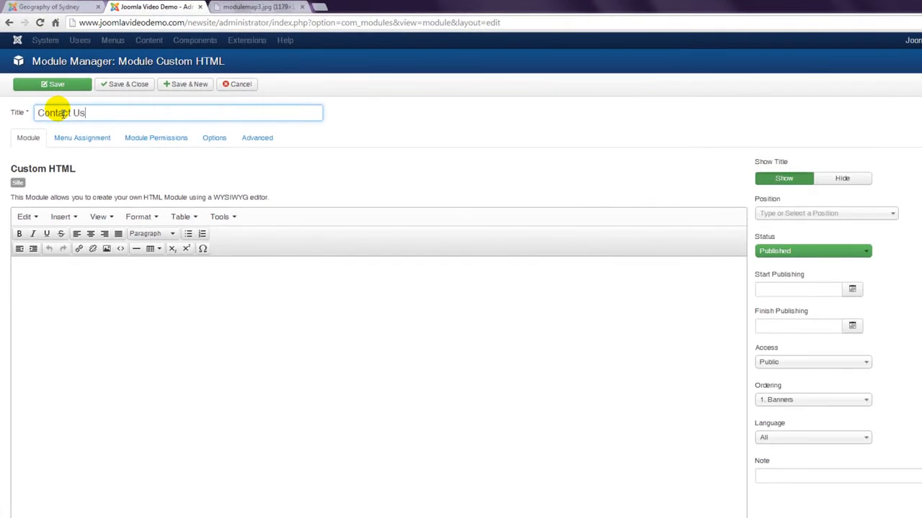
# Assign the Contact Us module to the Right [position-7] position
pyautogui.click(860, 215)
pyautogui.moveTo(892, 251); pyautogui.dragTo(891, 303)
pyautogui.click(824, 318)
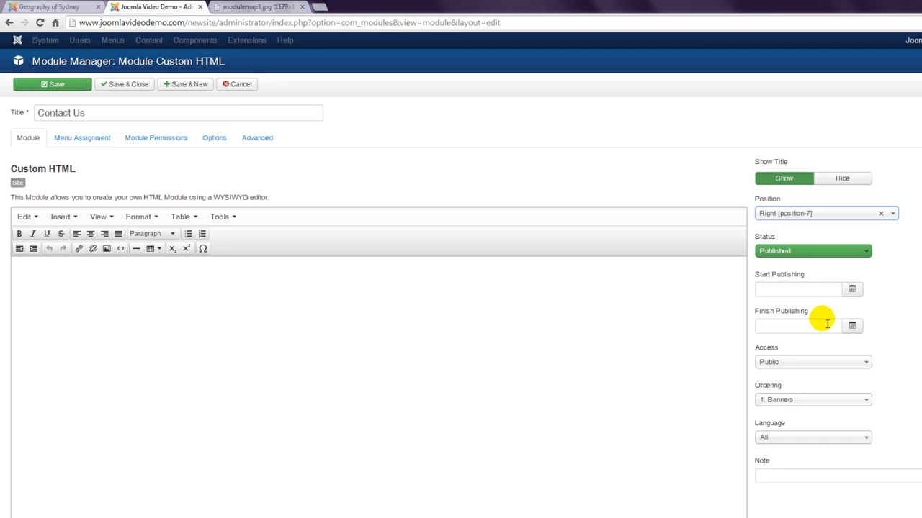
# Paste the copied contact details with phone number and address into the module's body text and save the module
pyautogui.click(165, 360)
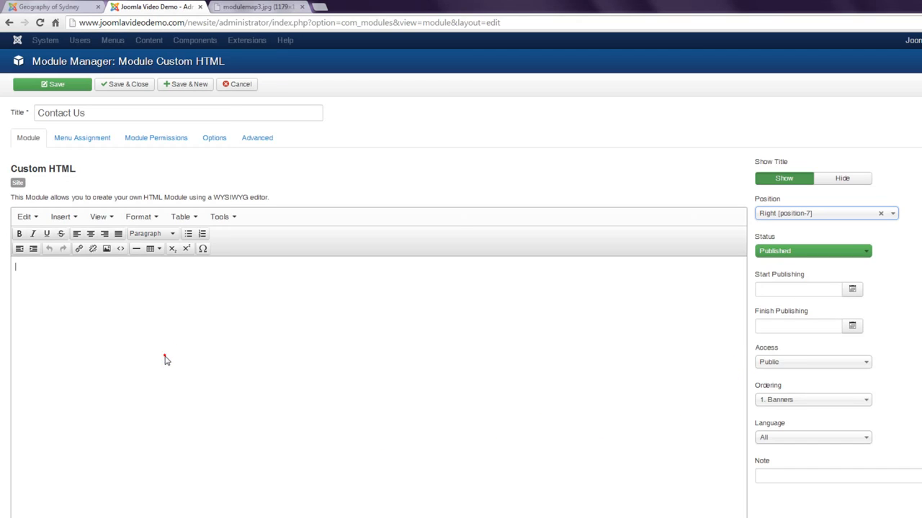
pyautogui.write('Phone: 9999-9999 Address: 123 Sydney Road Suburb: Sydney NSW 2000 Country: Australia')
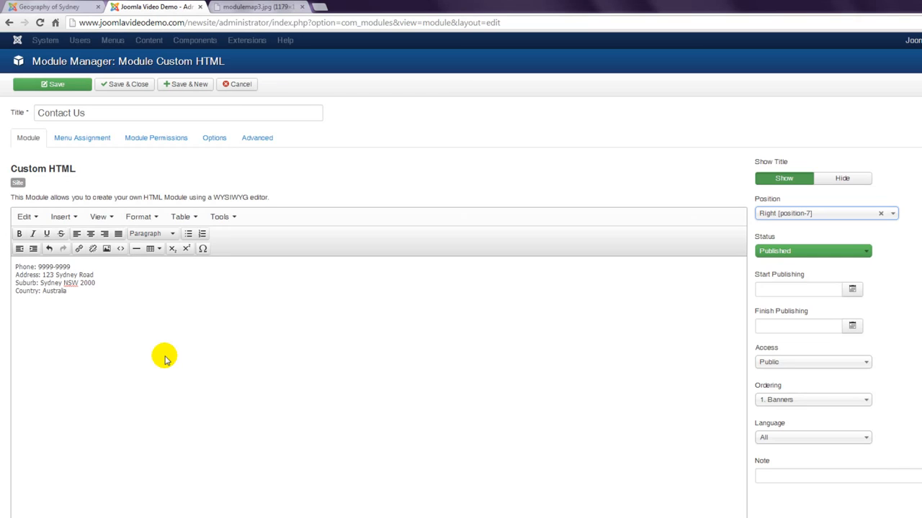
pyautogui.click(77, 85)
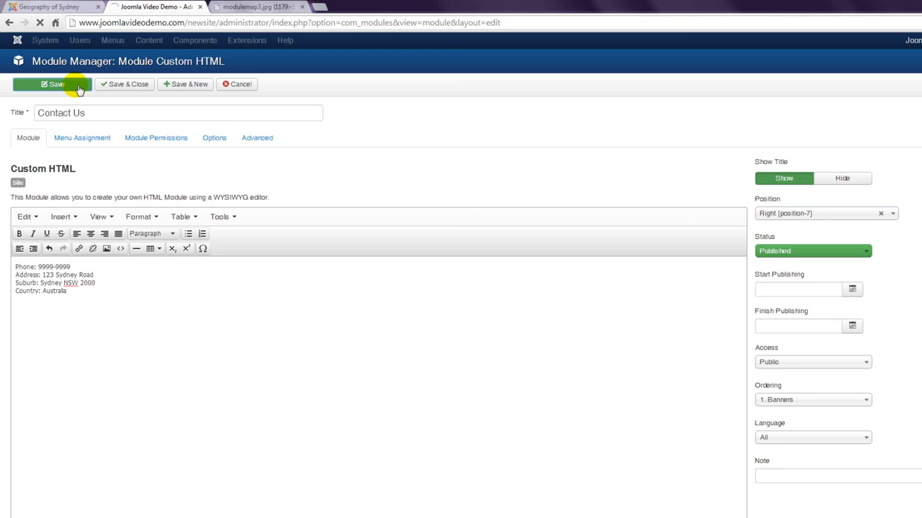
# Reload the public Geography of Sydney page to check the Contact Us module, and return to the module's edit page
pyautogui.click(62, 6)
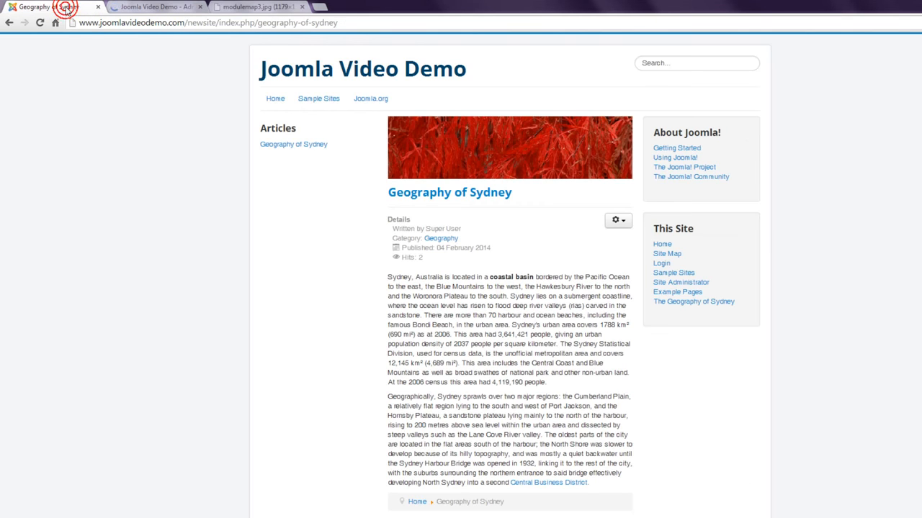
pyautogui.click(41, 23)
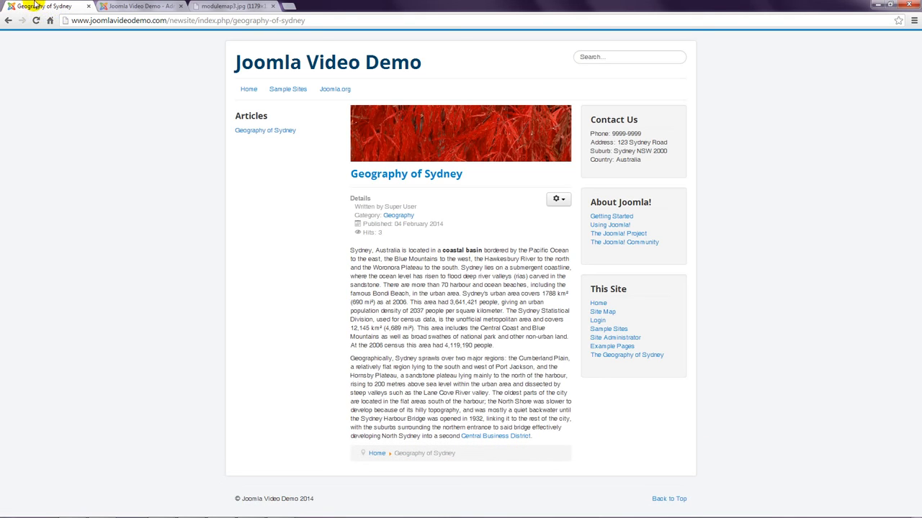
pyautogui.click(117, 6)
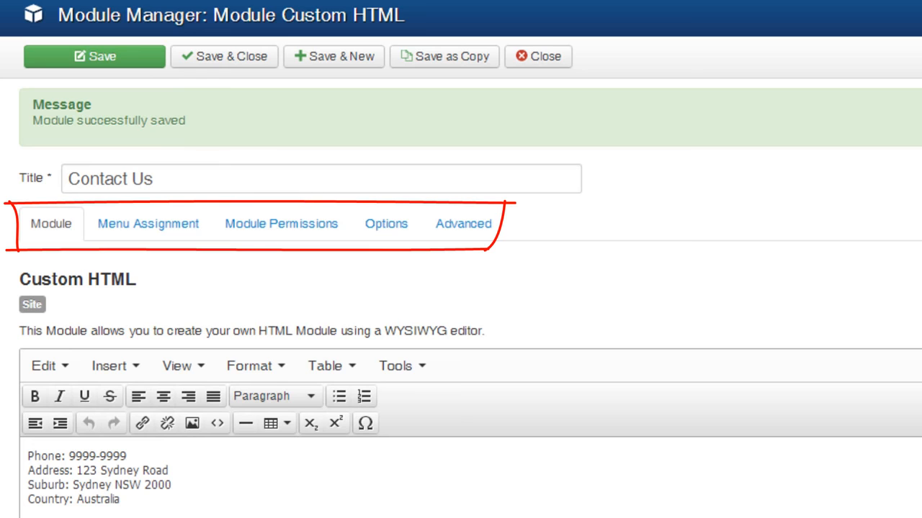
# Set the Contact Us module's menu assignment to "Only on the pages selected" and look through the page tree
pyautogui.click(151, 225)
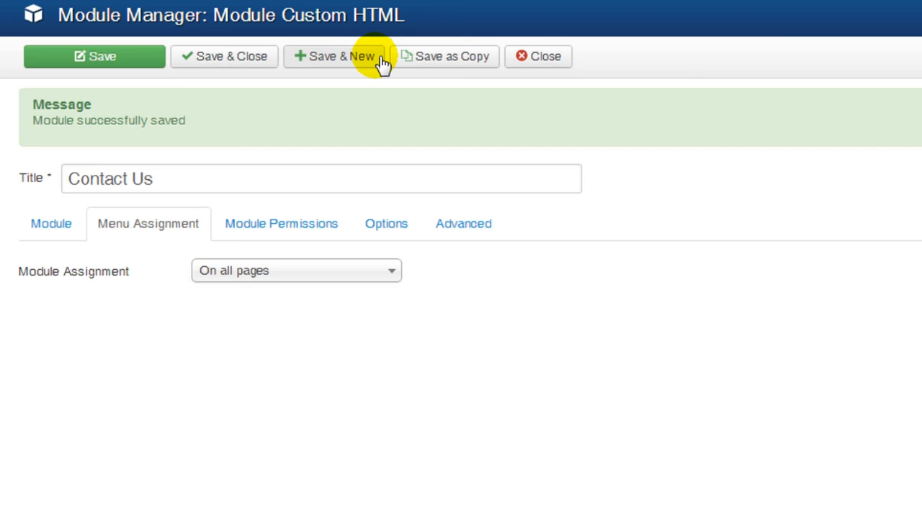
pyautogui.click(389, 272)
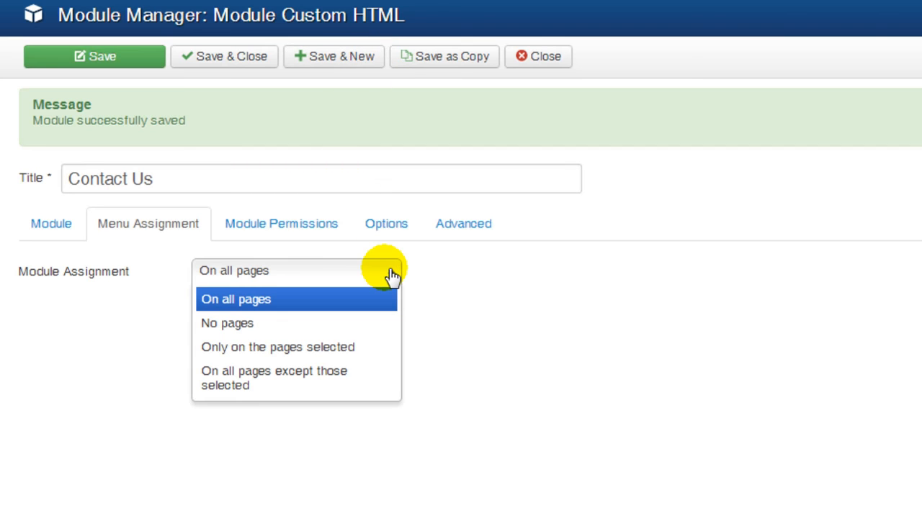
pyautogui.click(355, 346)
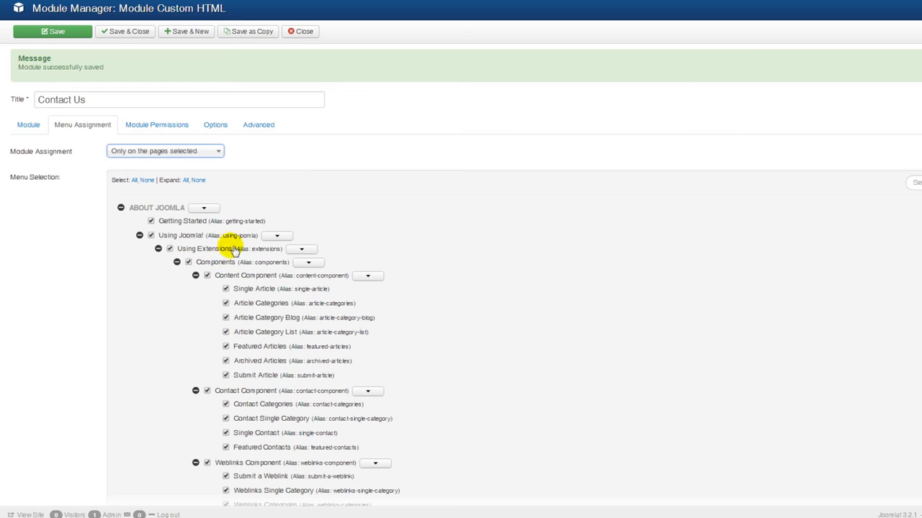
pyautogui.scroll(-5, 56, 290)
pyautogui.scroll(-5, 57, 294)
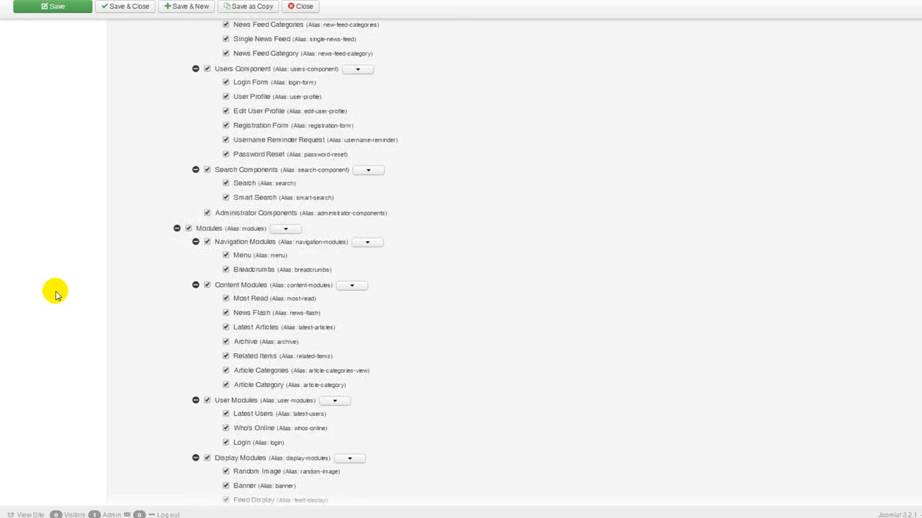
pyautogui.scroll(6, 55, 294)
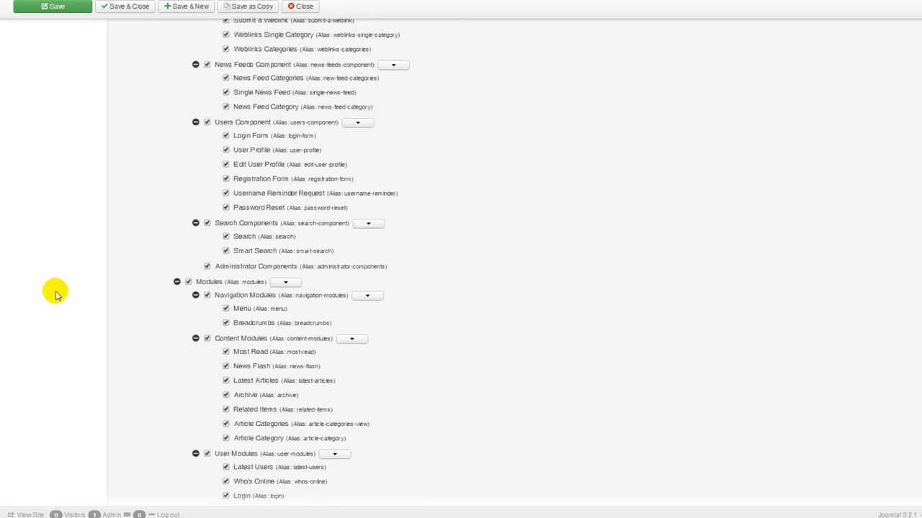
pyautogui.scroll(4, 55, 294)
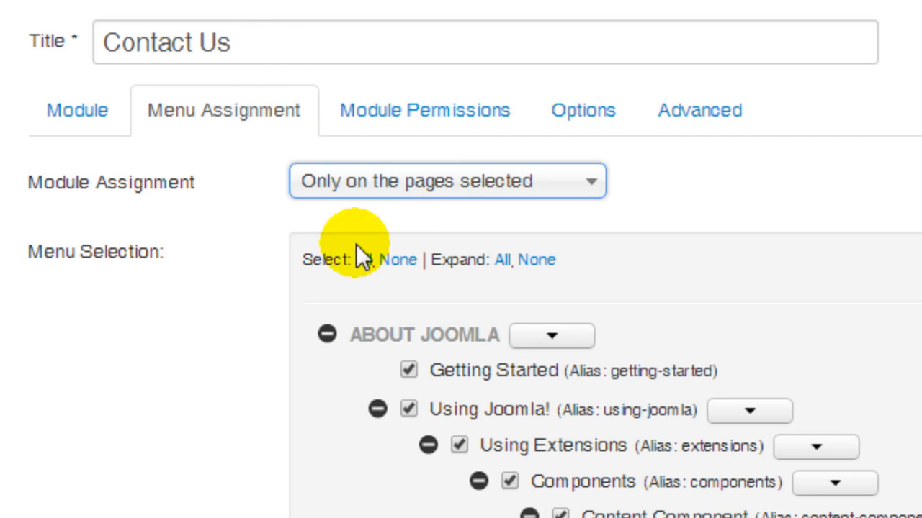
# Toggle all page selections off and back on, and collapse the menu selection tree except for Main Menu
pyautogui.click(398, 260)
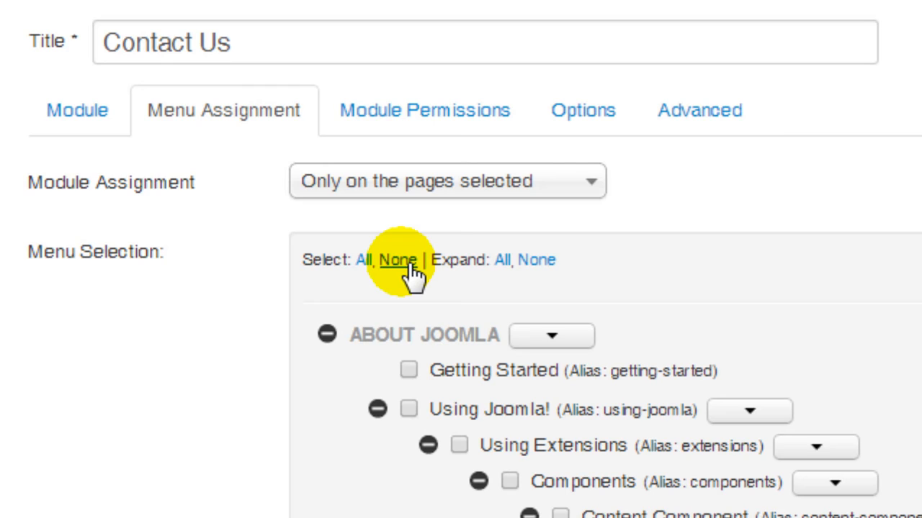
pyautogui.click(364, 261)
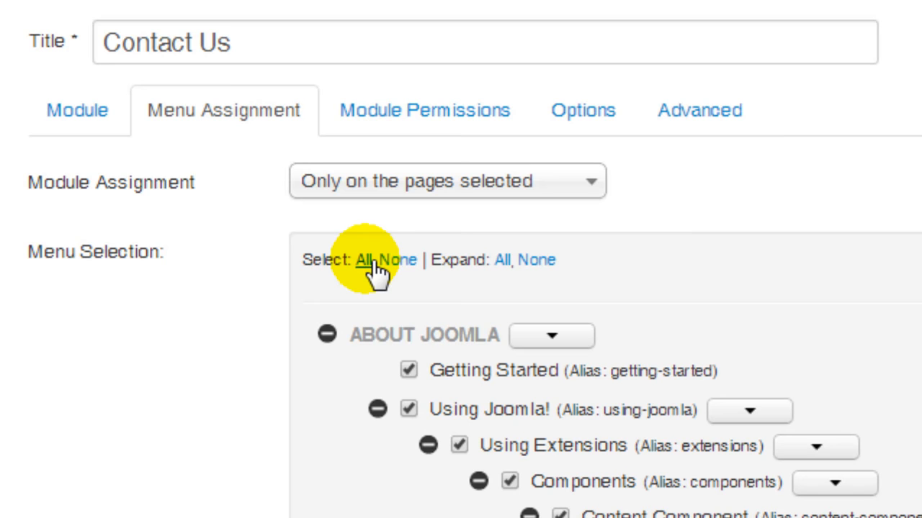
pyautogui.click(536, 259)
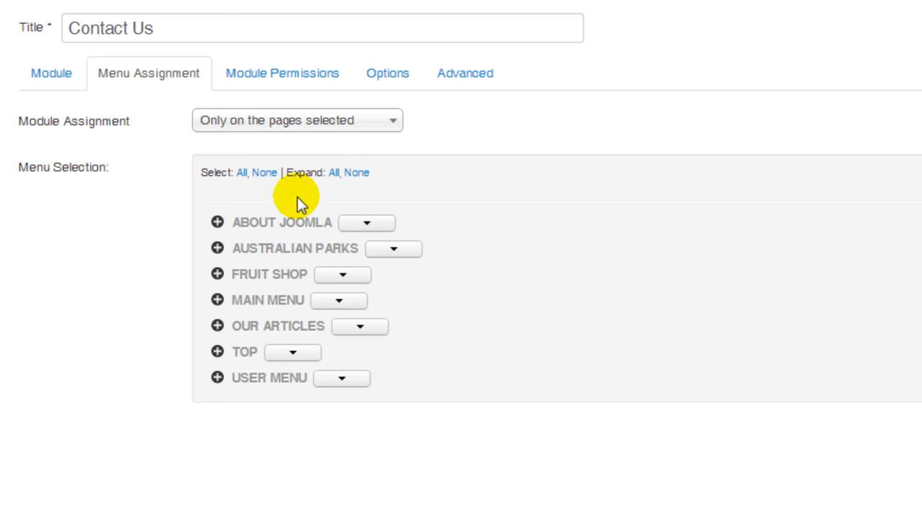
pyautogui.click(217, 300)
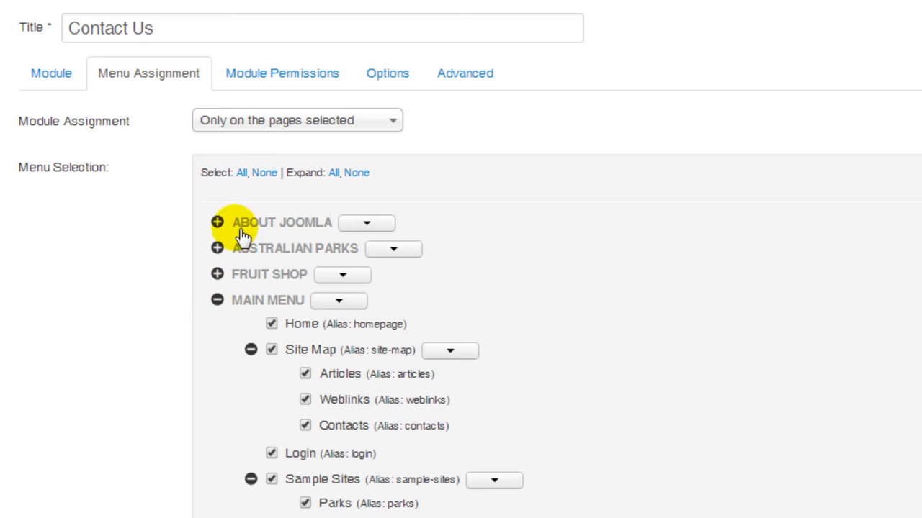
# Clear all selected pages, select only Home and The Geography of Sydney under Main Menu, and save the module
pyautogui.click(262, 173)
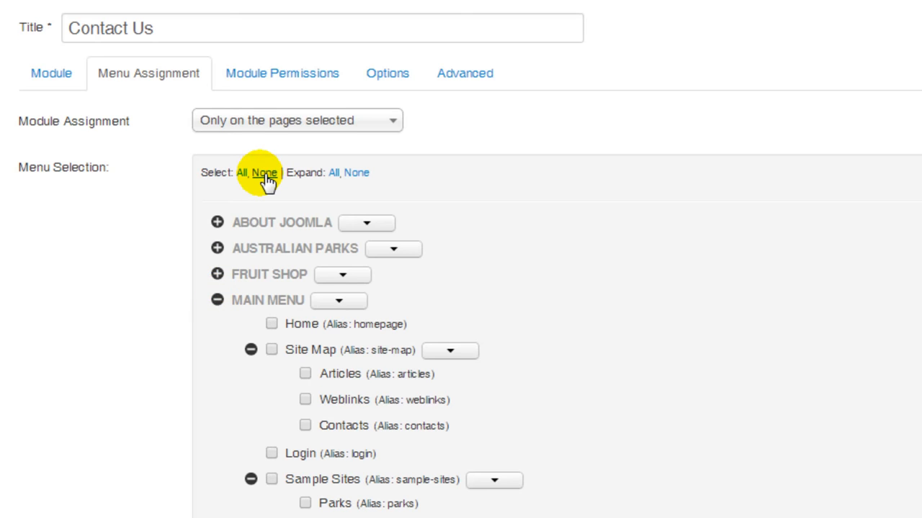
pyautogui.click(253, 258)
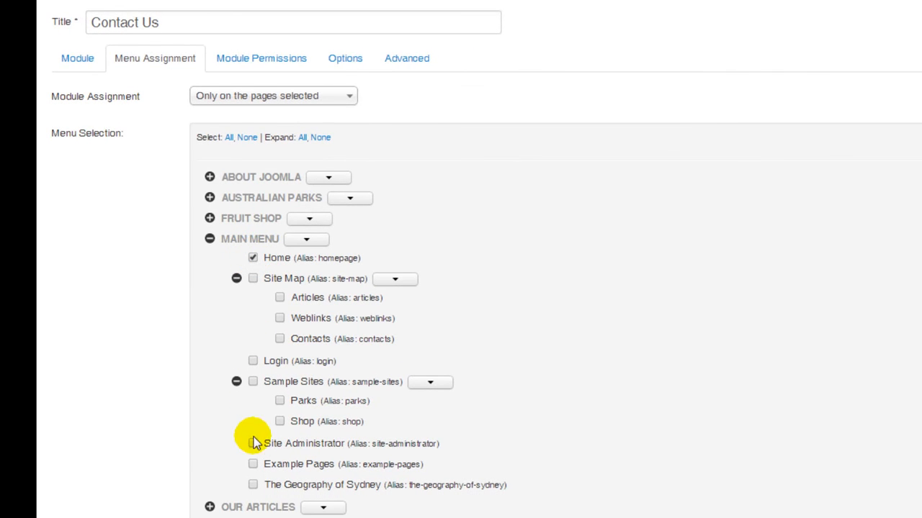
pyautogui.click(252, 485)
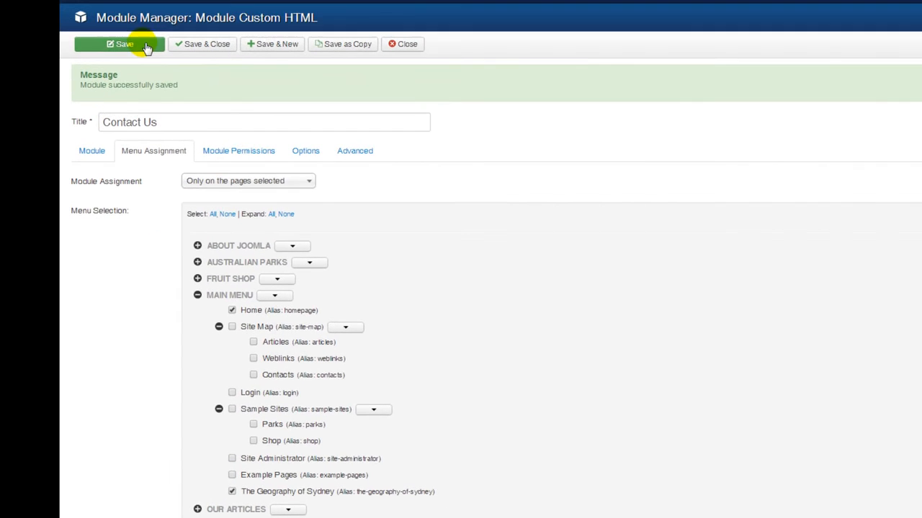
pyautogui.click(145, 44)
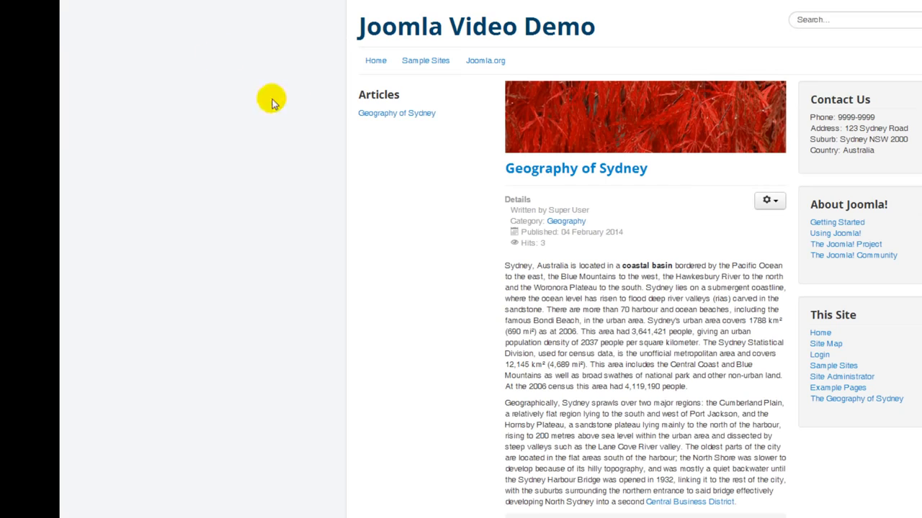
# Visit the public Home, The Geography of Sydney and Site Map pages to check where the Contact Us module appears
pyautogui.click(349, 66)
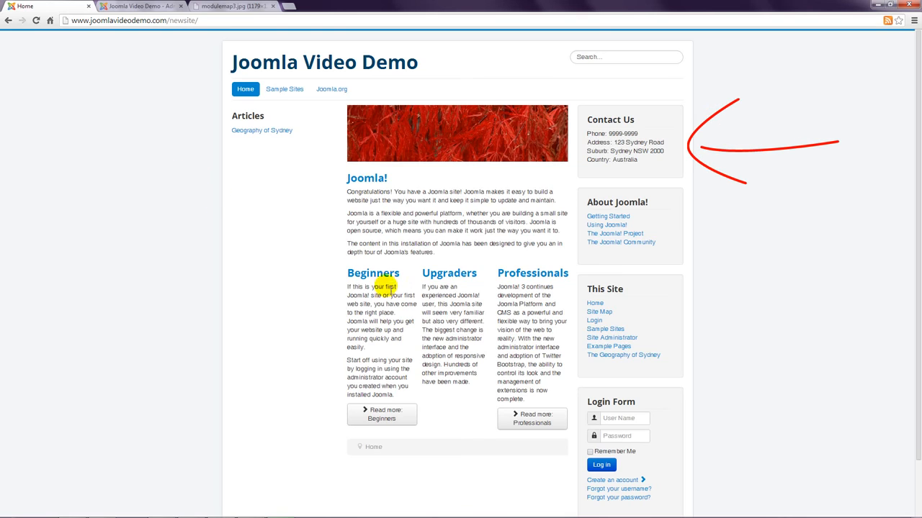
pyautogui.click(604, 355)
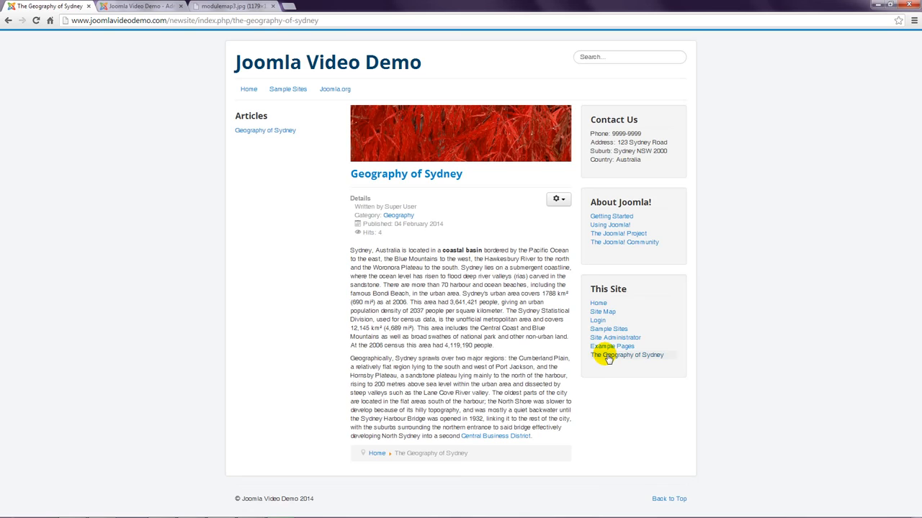
pyautogui.click(599, 305)
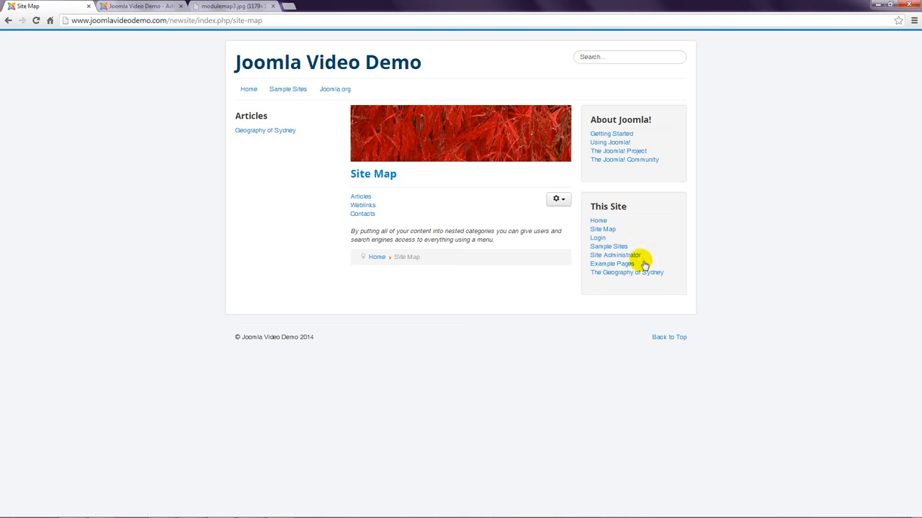
# Back in the Module Manager, filter the site modules by position-7
pyautogui.click(150, 7)
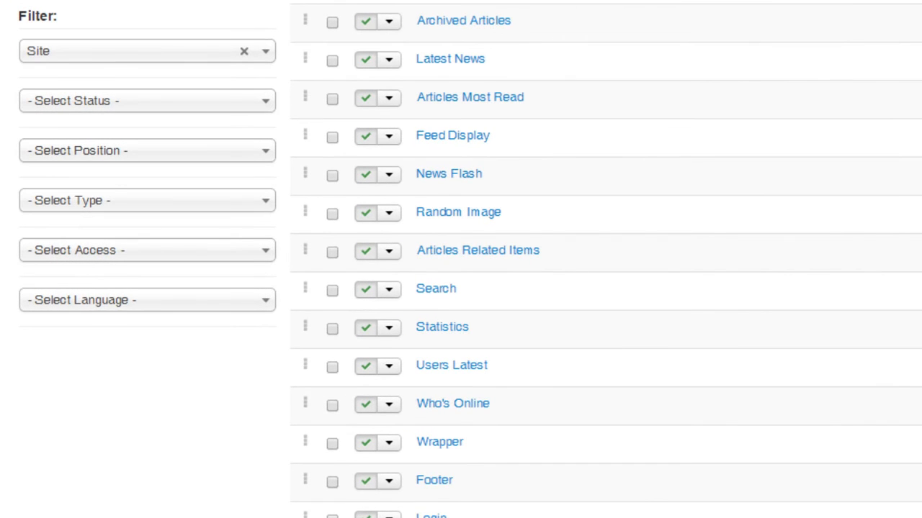
pyautogui.click(265, 151)
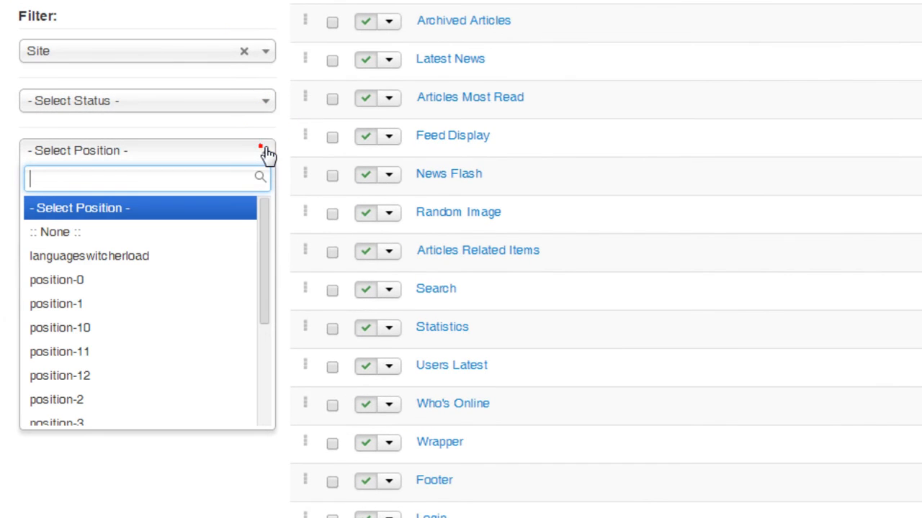
pyautogui.moveTo(261, 226); pyautogui.dragTo(261, 317)
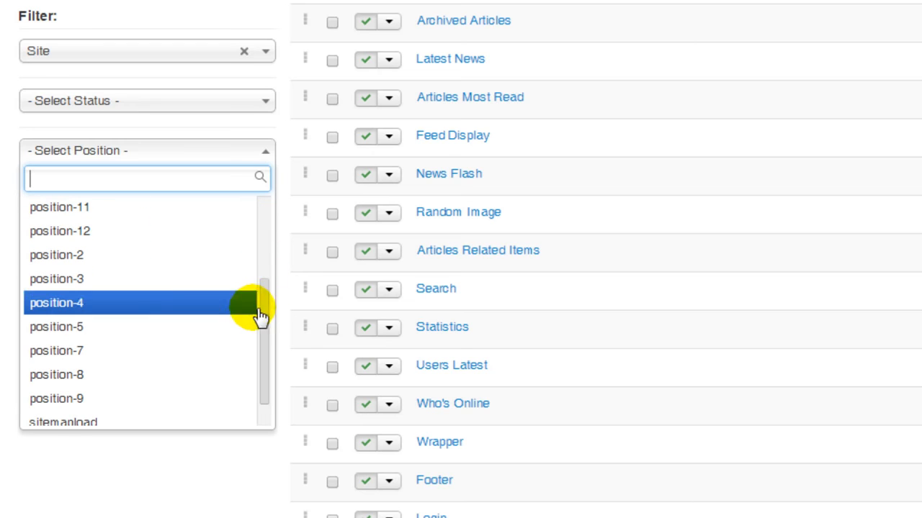
pyautogui.click(110, 348)
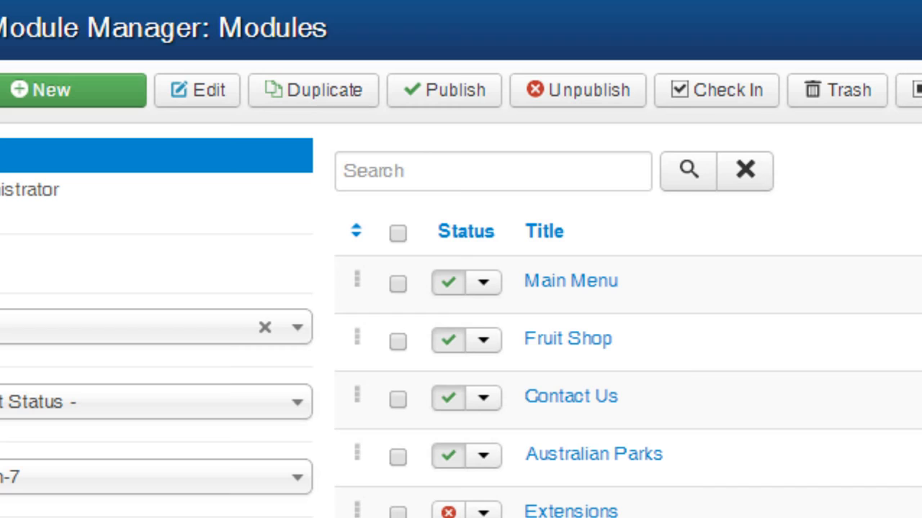
# Sort the modules by ordering and move Contact Us to the end of the list, below Login Form
pyautogui.click(357, 231)
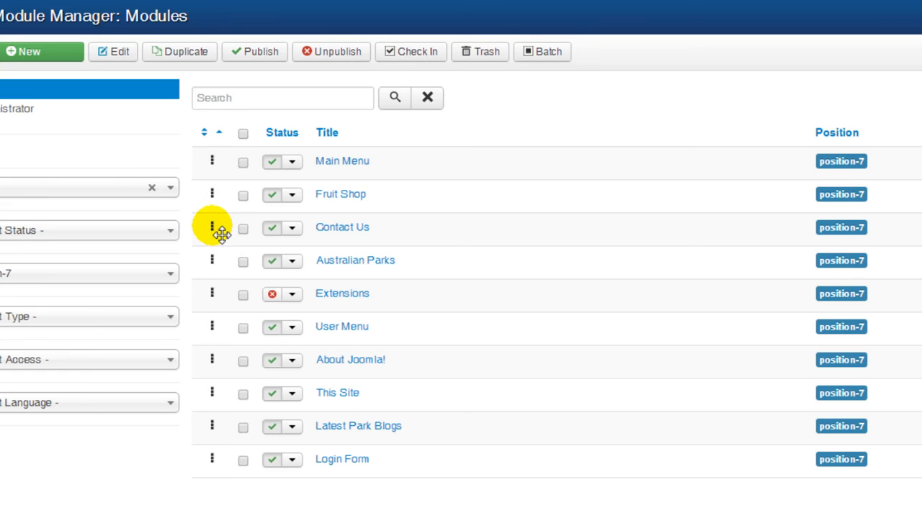
pyautogui.moveTo(221, 234); pyautogui.dragTo(220, 490)
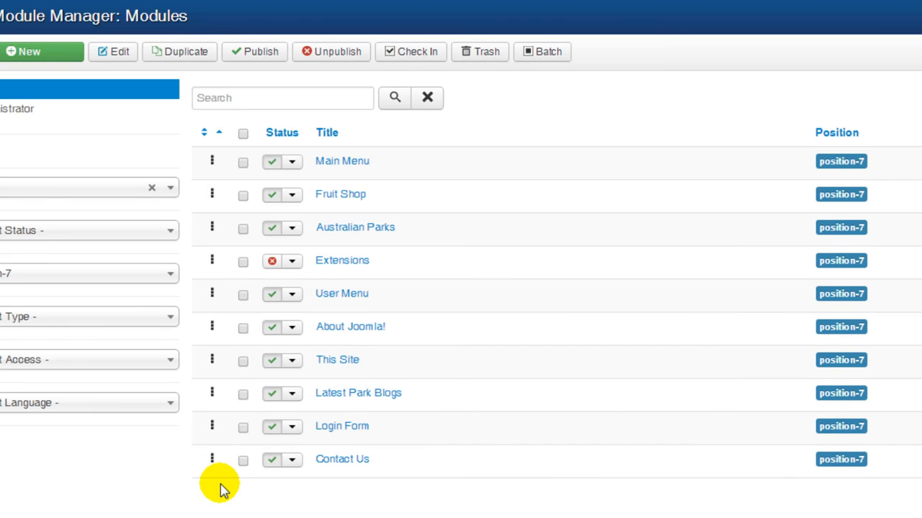
# Open the public Home page and check the Contact Us module's placement in the right column
pyautogui.click(58, 6)
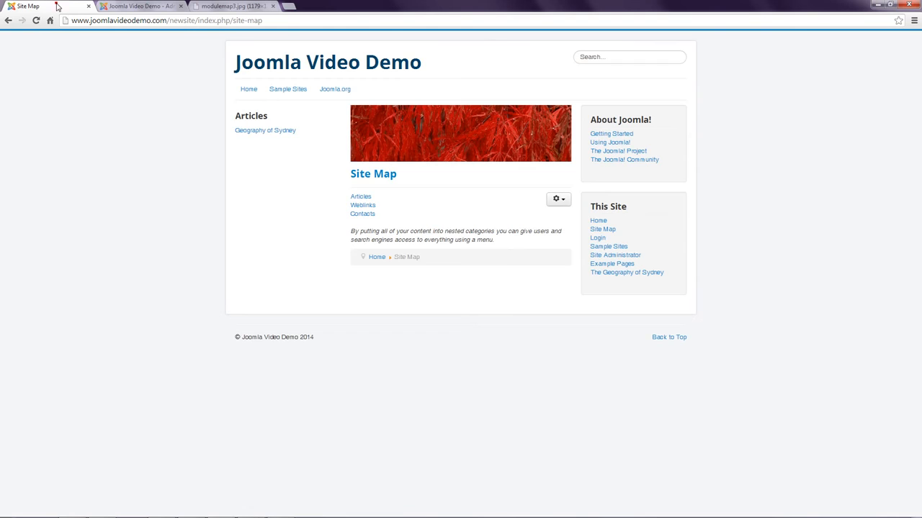
pyautogui.click(248, 88)
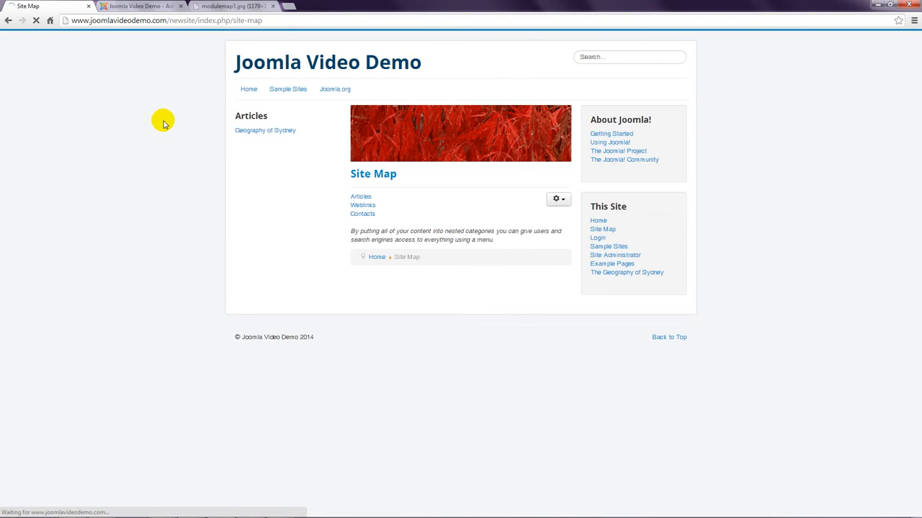
pyautogui.scroll(-1, 163, 124)
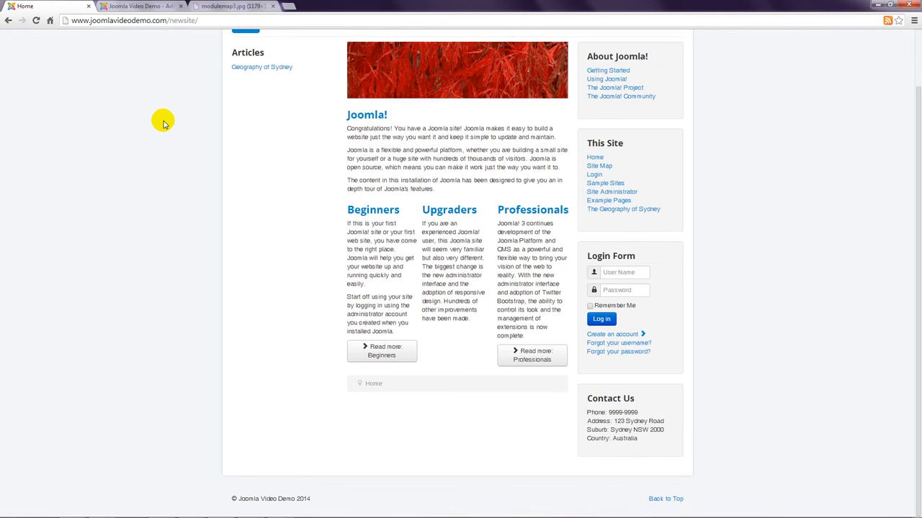